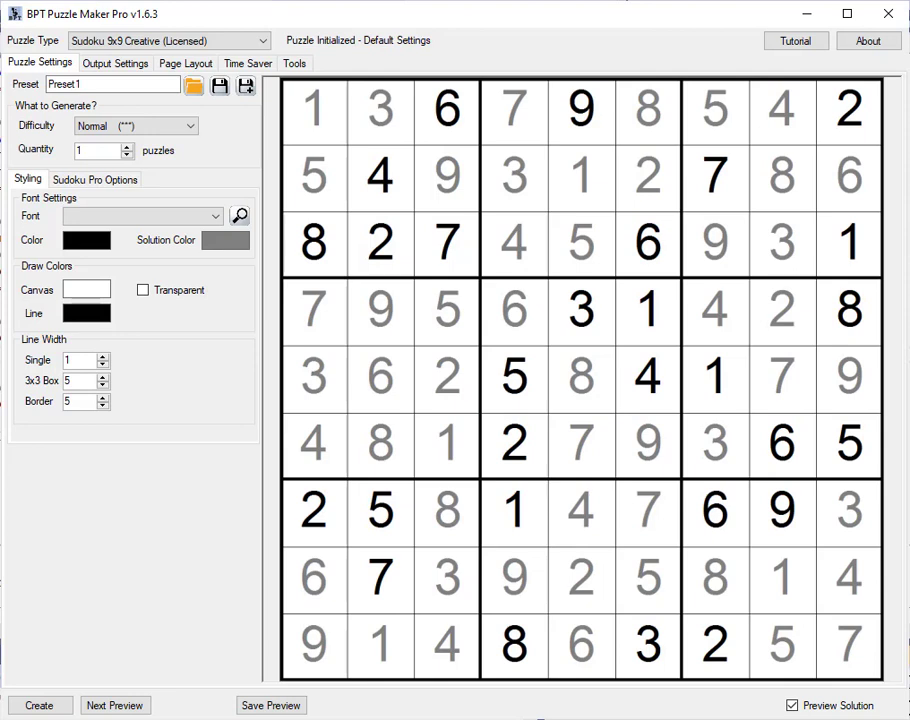
# - Switch the puzzle type to Connect the Dots - SVG and open the path editor
pyautogui.click(187, 40)
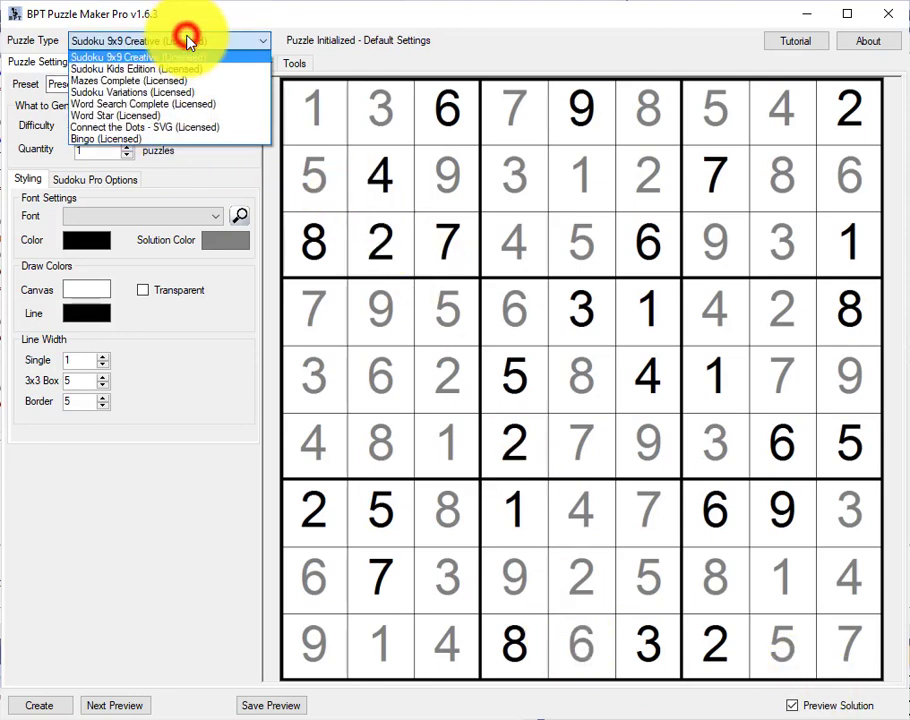
pyautogui.click(185, 133)
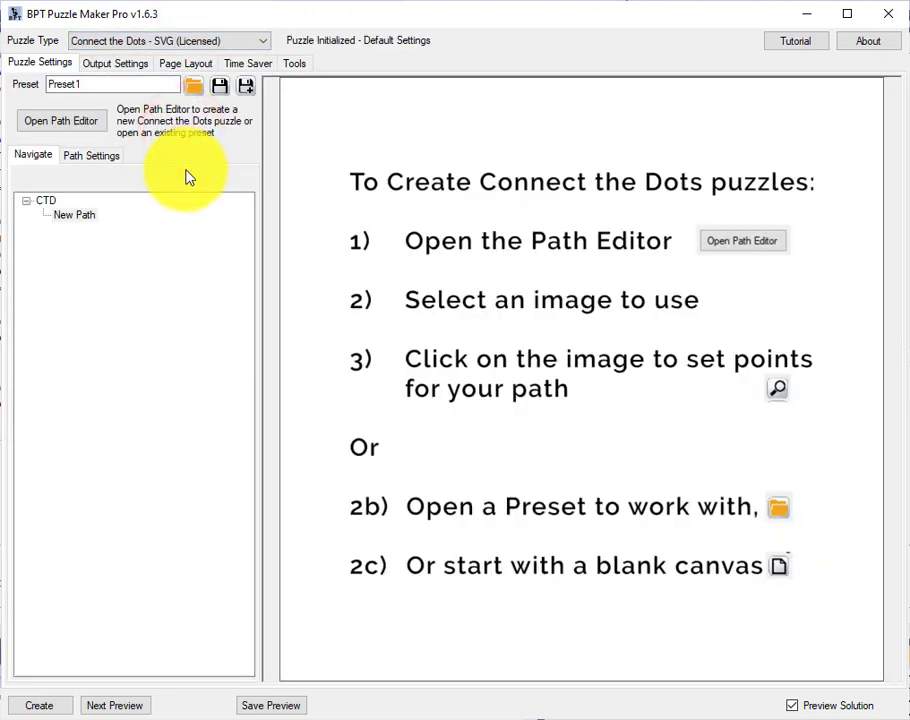
pyautogui.click(58, 120)
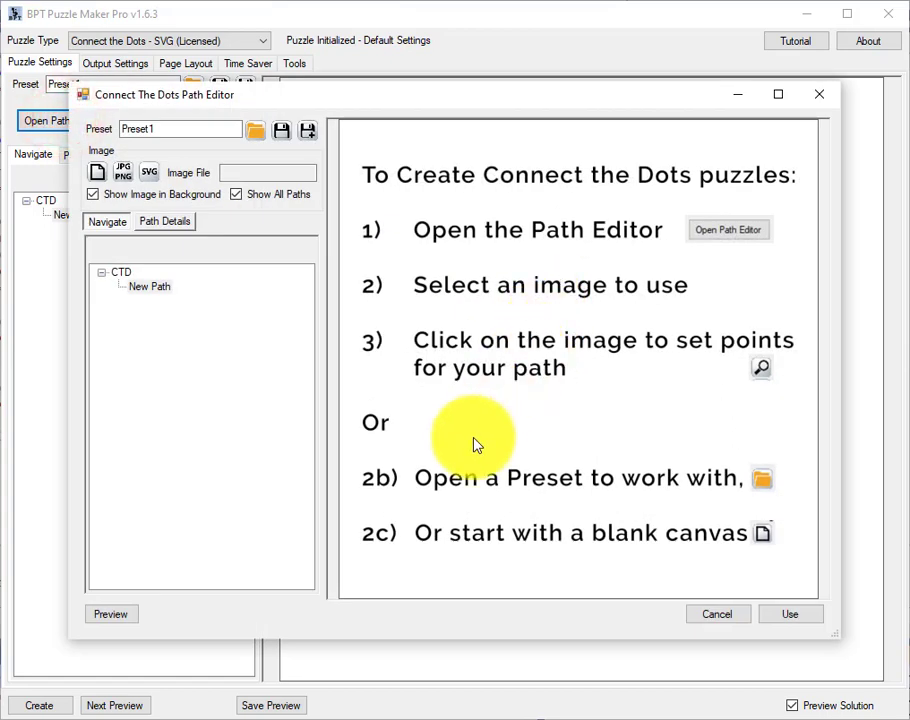
# - Place six dots clockwise on the blank canvas as an open hexagon-like path, starting at its lower-left corner, and use it in the puzzle
pyautogui.click(457, 445)
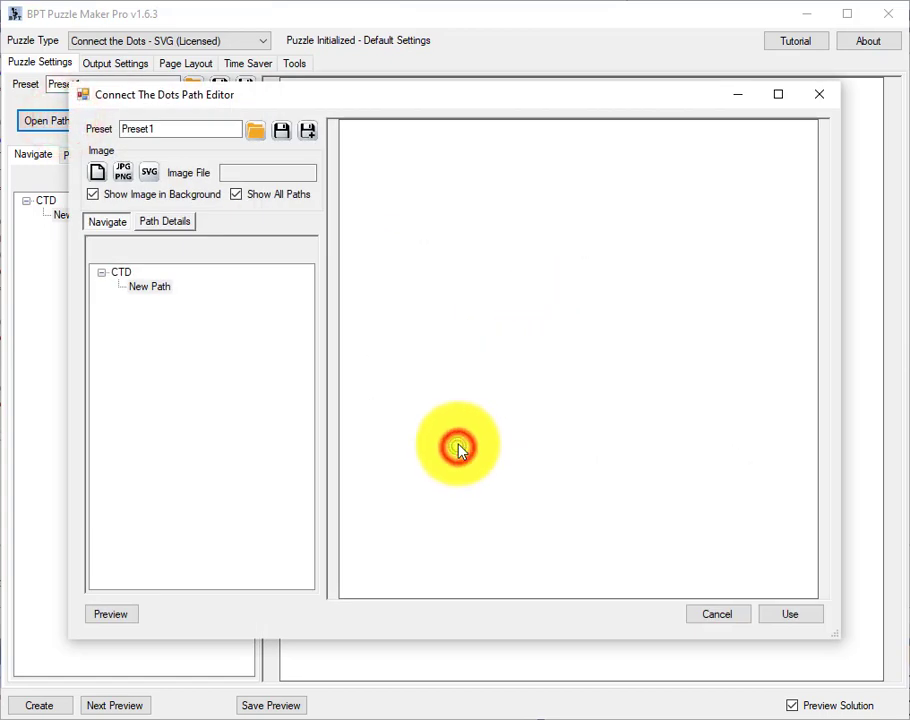
pyautogui.click(423, 318)
pyautogui.click(494, 226)
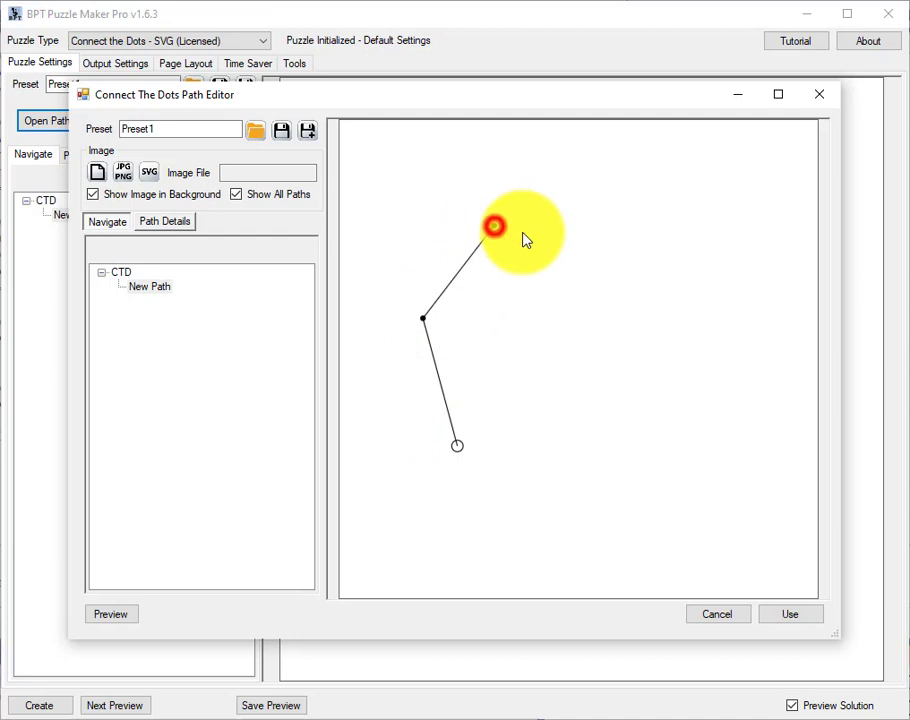
pyautogui.click(638, 228)
pyautogui.click(695, 330)
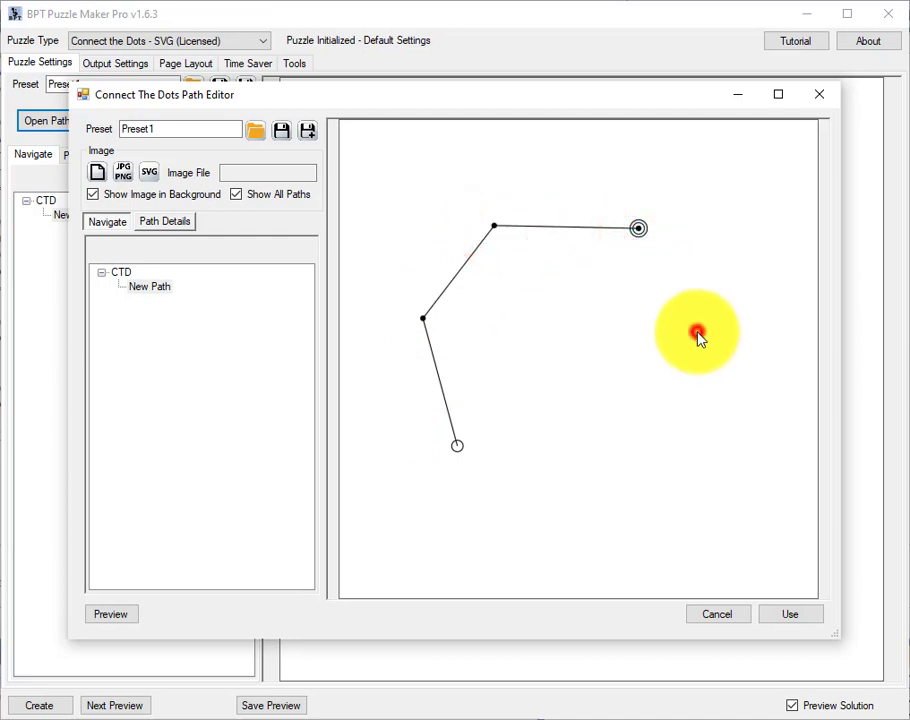
pyautogui.click(642, 455)
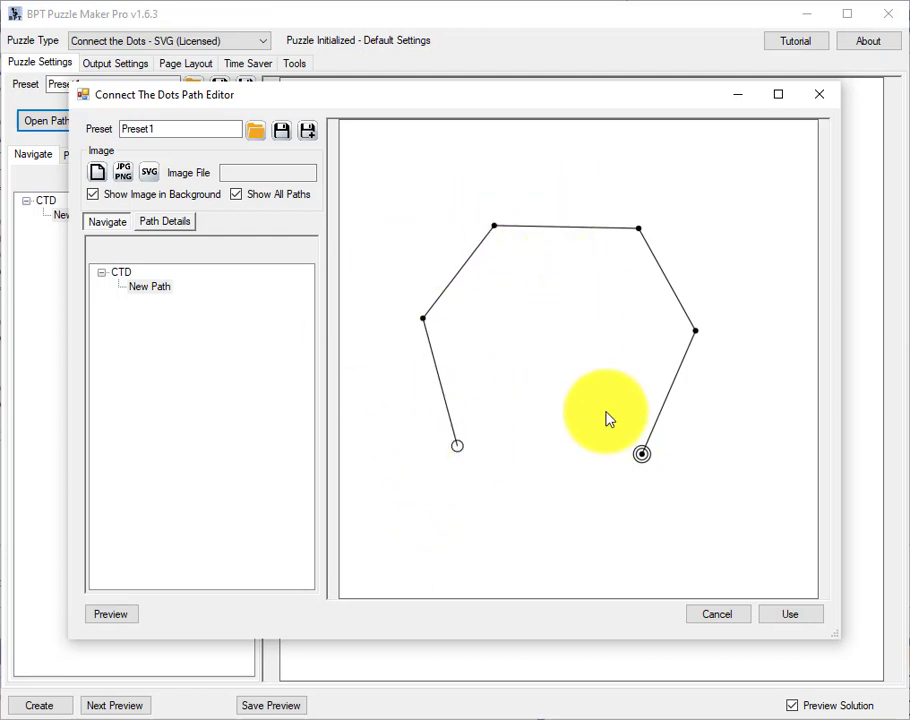
pyautogui.click(779, 614)
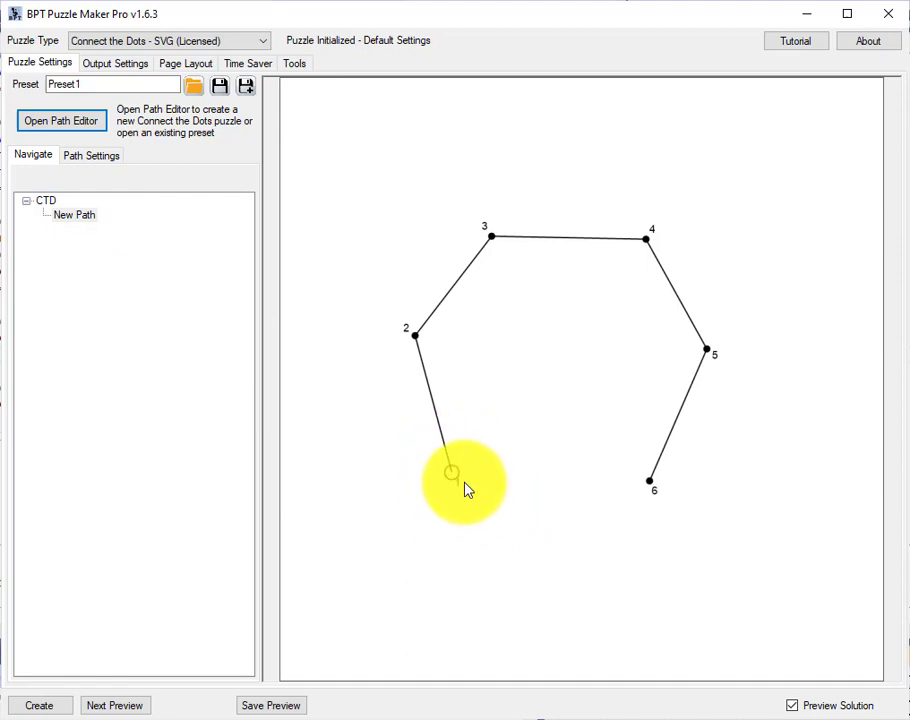
# - Change the new path's tag type to Alphabet - Single Letters in its path settings
pyautogui.click(106, 153)
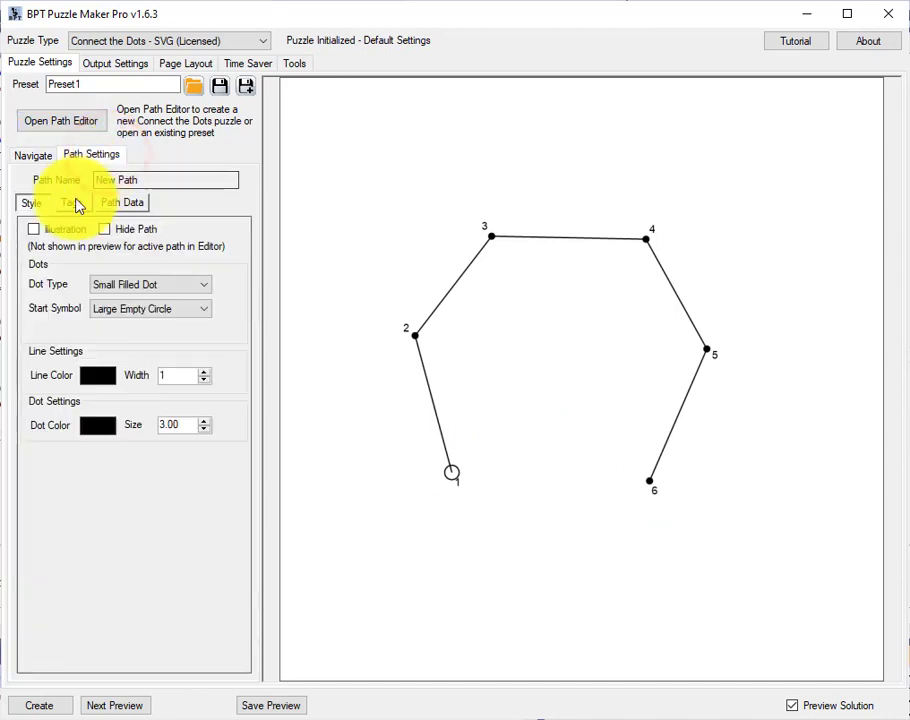
pyautogui.click(78, 204)
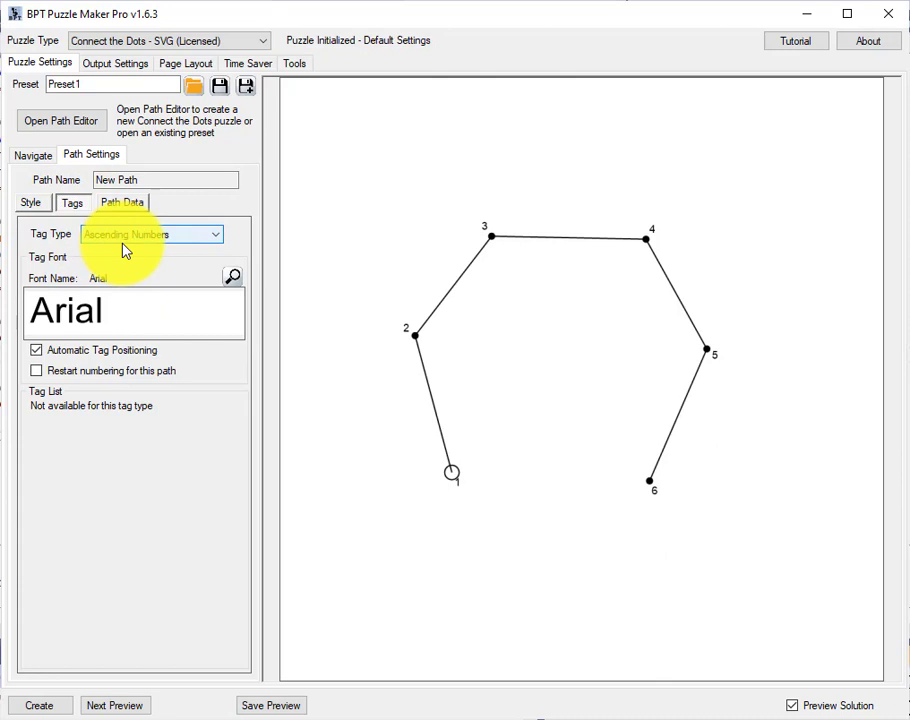
pyautogui.click(134, 237)
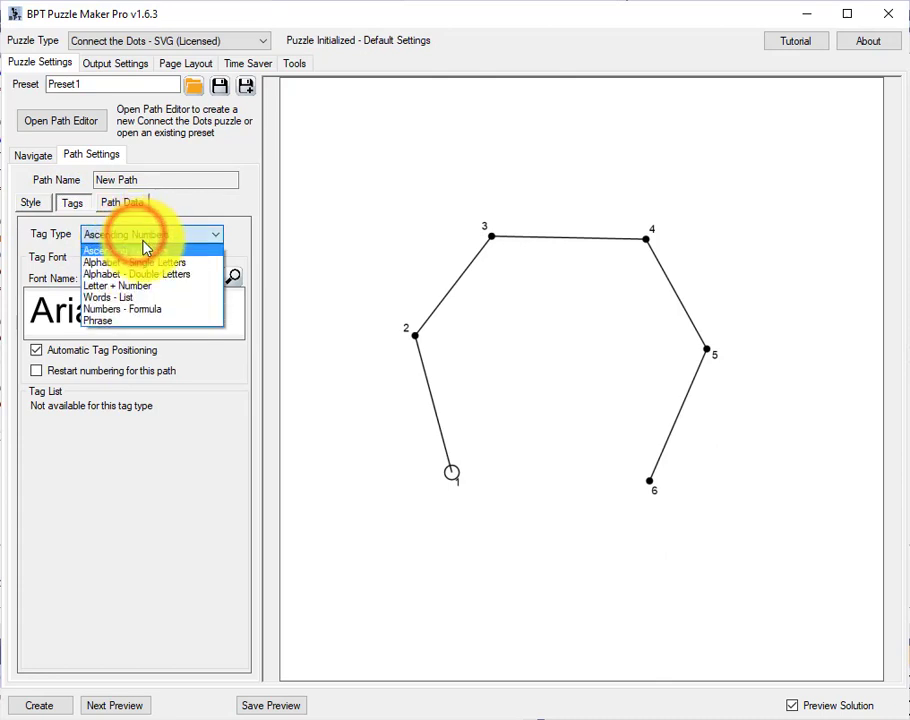
pyautogui.click(197, 264)
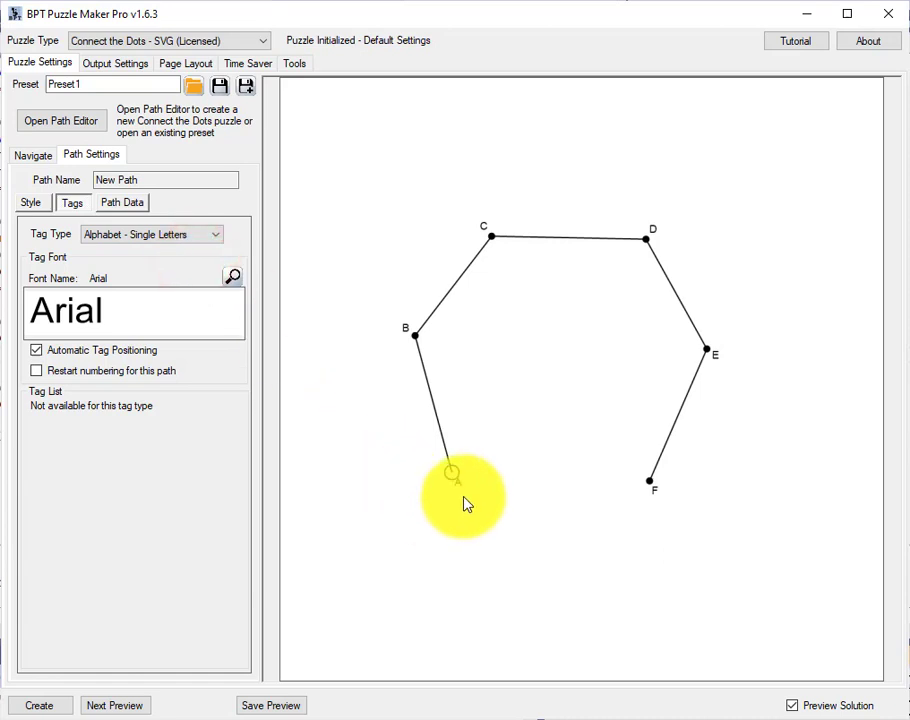
# - Label the dots using the Alphabet - Double Letters tag type, followed by the Letter + Number tag type
pyautogui.click(191, 240)
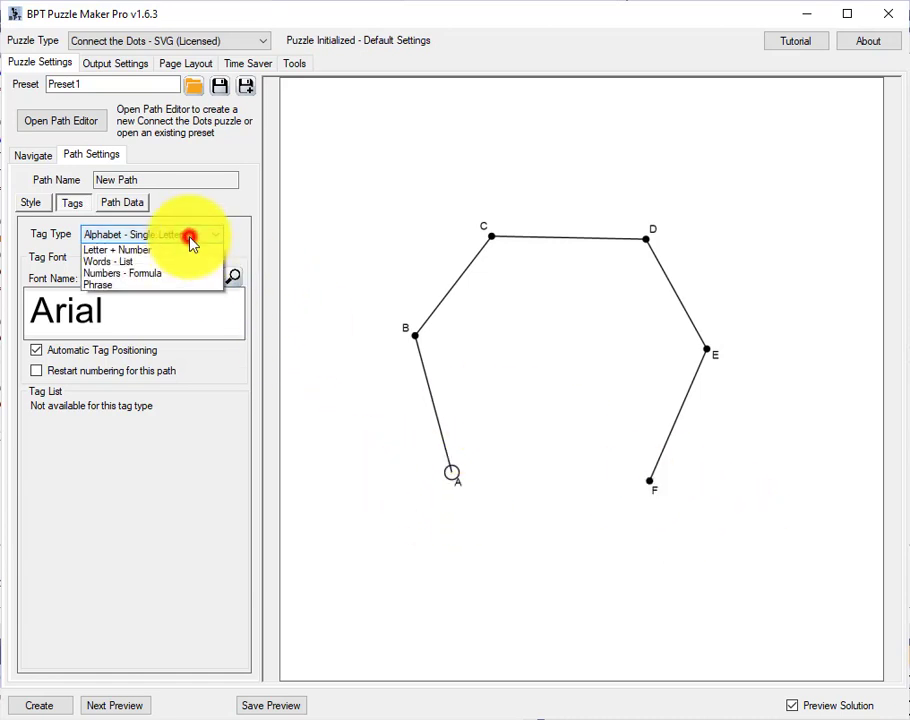
pyautogui.click(187, 271)
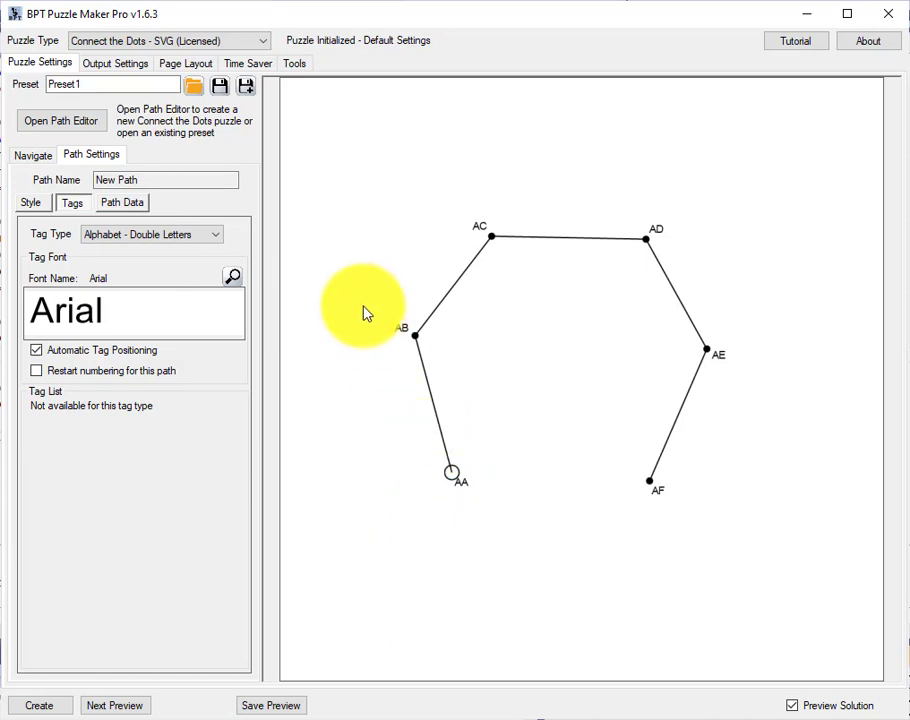
pyautogui.click(197, 238)
pyautogui.click(185, 287)
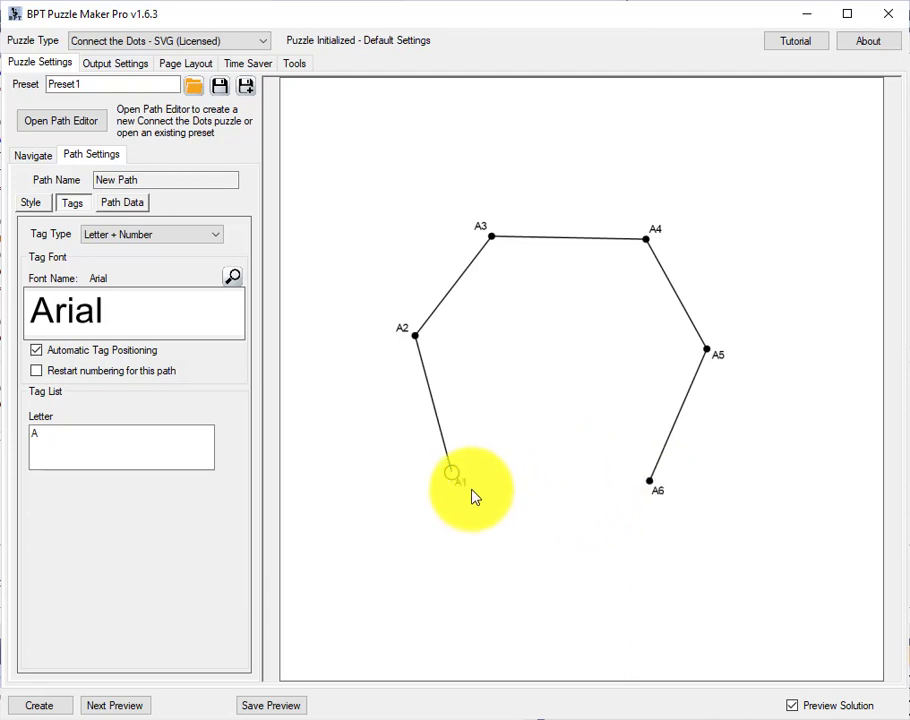
# - Set the tag type to Words - List, enter To, Be, Or, Not, To, Be on separate lines, and refresh the preview
pyautogui.click(192, 235)
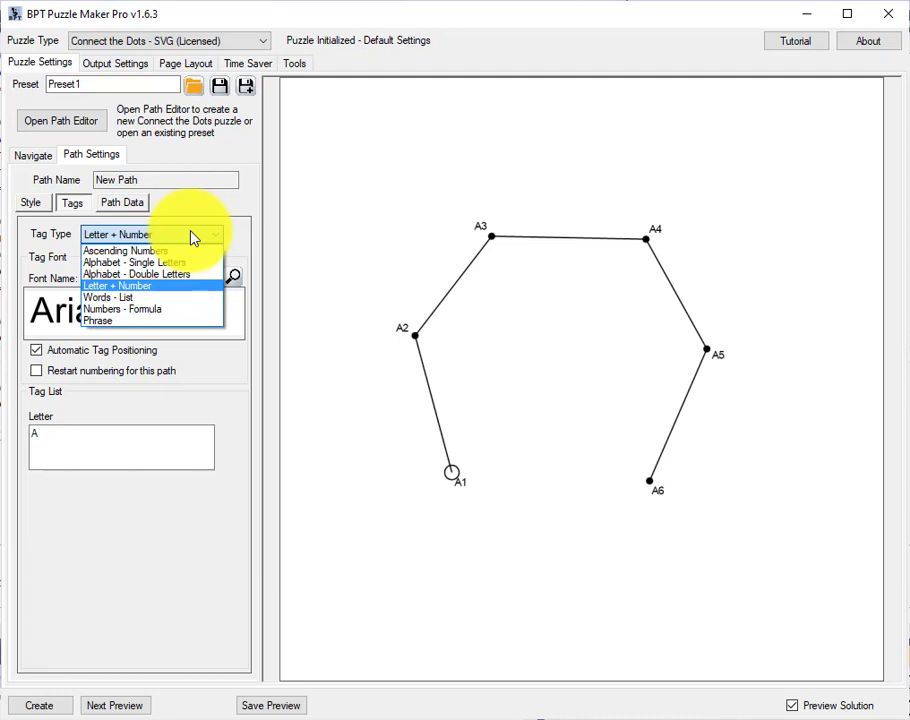
pyautogui.click(183, 300)
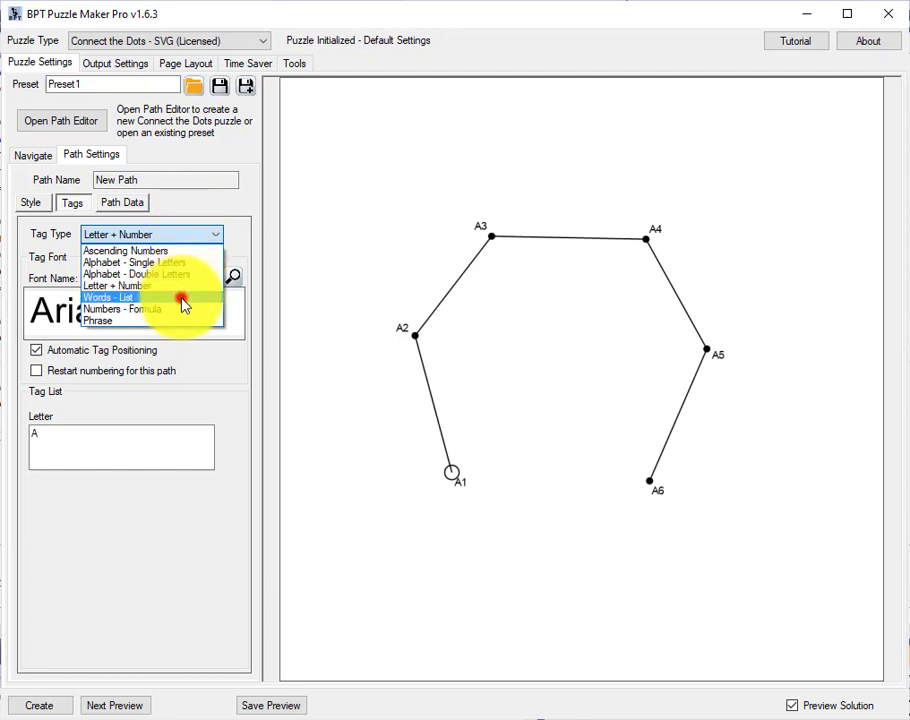
pyautogui.click(120, 494)
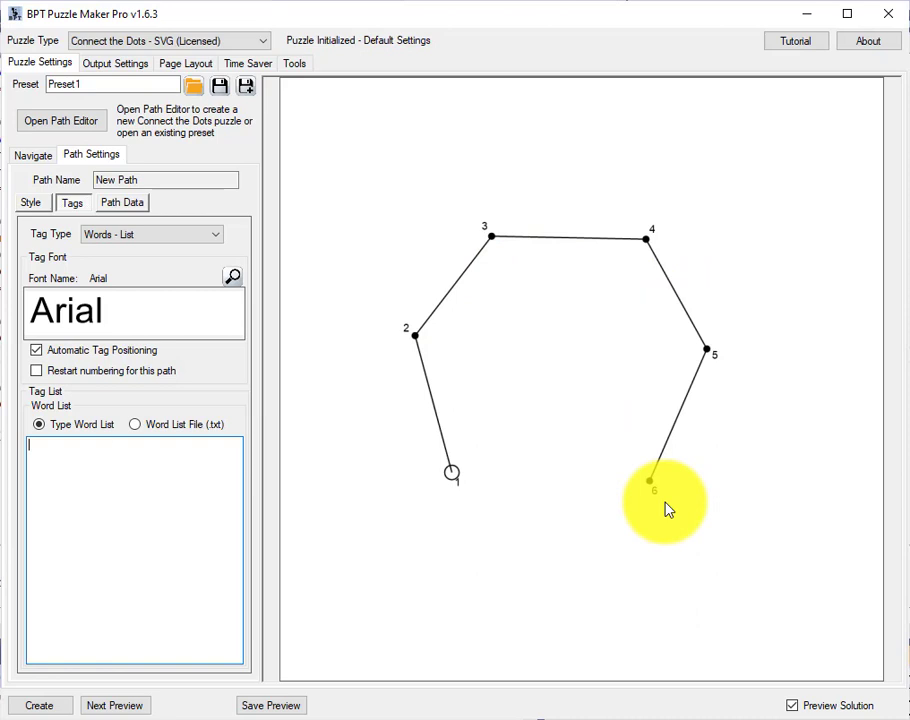
pyautogui.click(169, 482)
pyautogui.write('To')
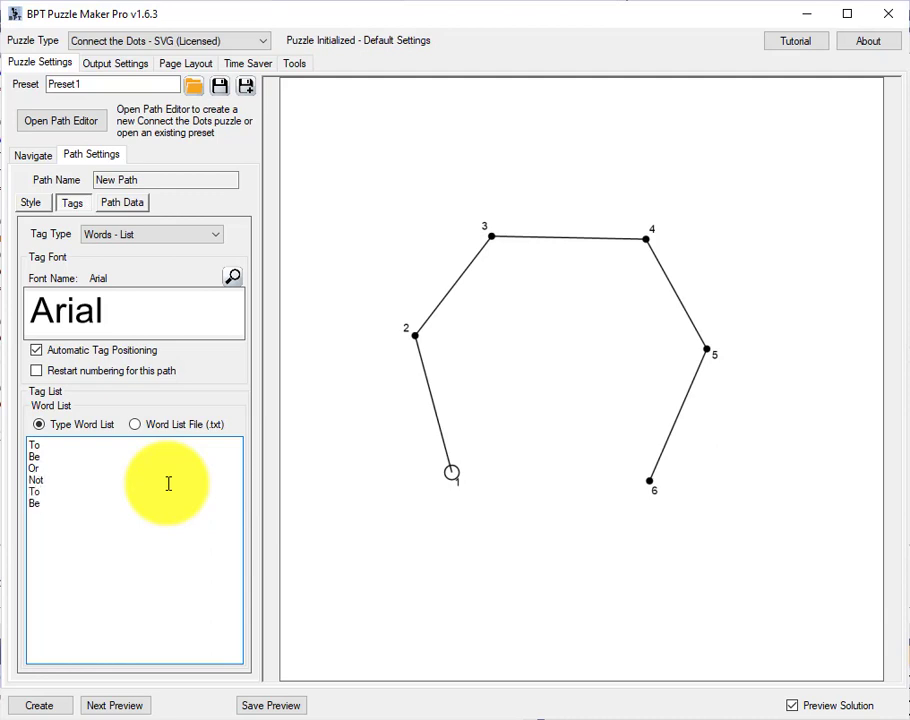
pyautogui.click(115, 705)
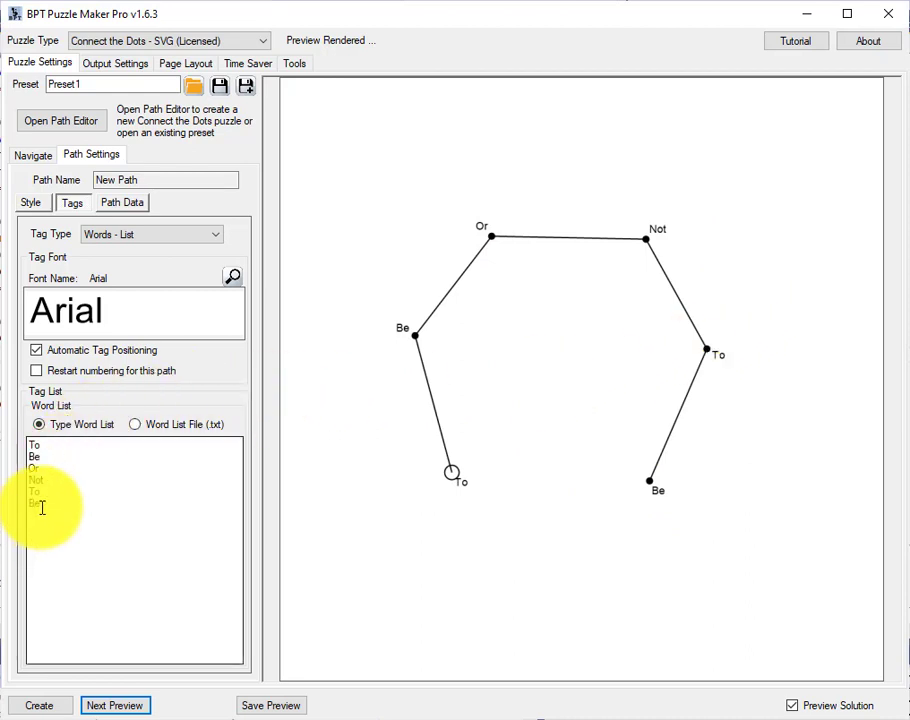
# - Replace the word list with 1, 2, 3, 5, 8, 13 on separate lines and refresh the preview
pyautogui.moveTo(42, 508); pyautogui.dragTo(6, 443)
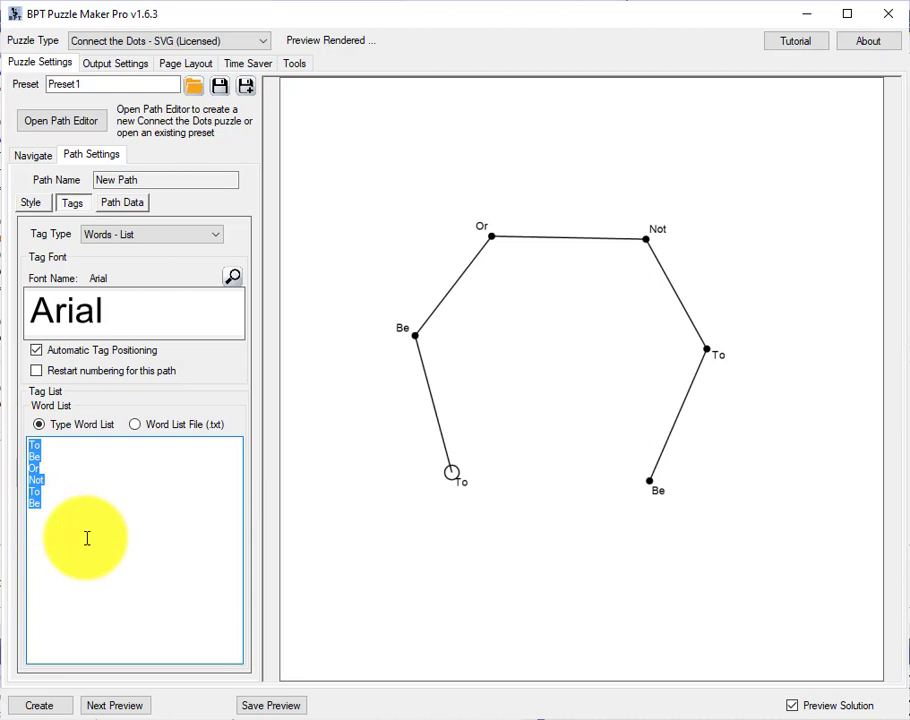
pyautogui.write('13')
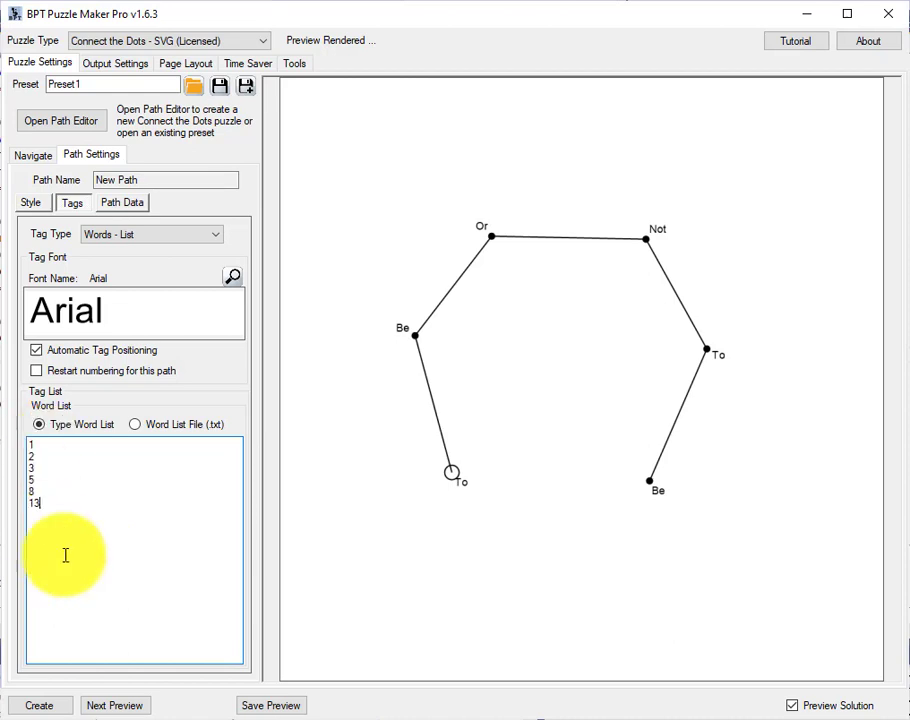
pyautogui.click(117, 705)
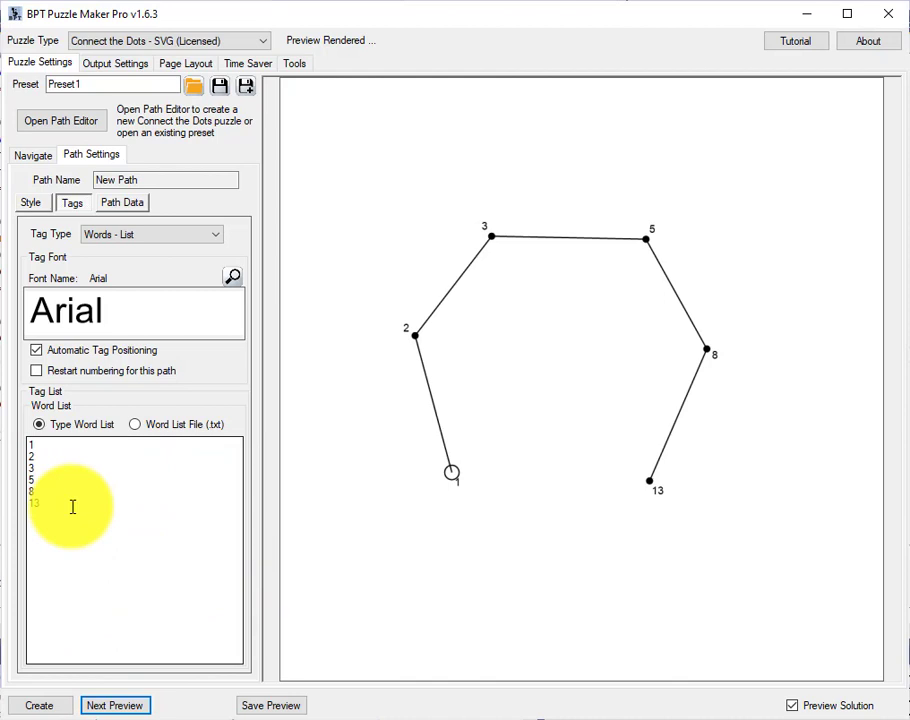
# - Set the tag type to Numbers - Formula and apply the math formula n * n -2
pyautogui.click(146, 238)
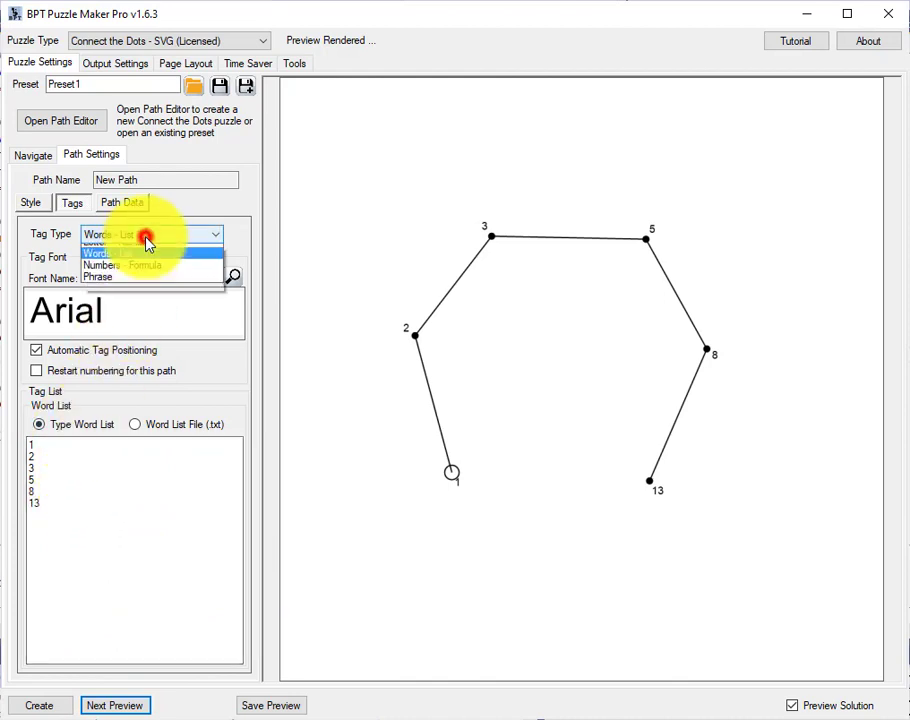
pyautogui.click(172, 309)
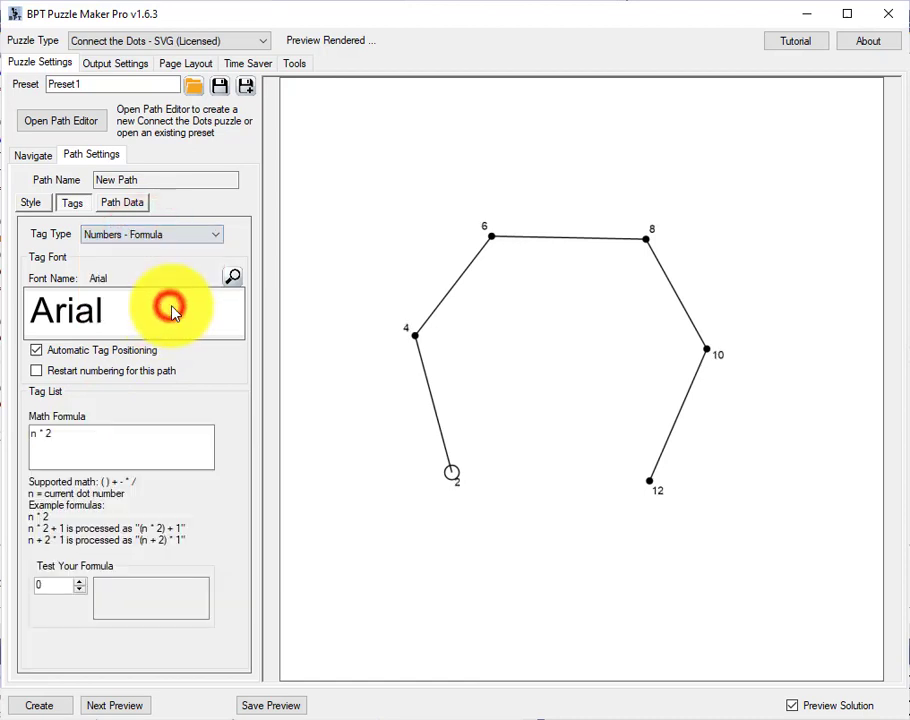
pyautogui.click(114, 441)
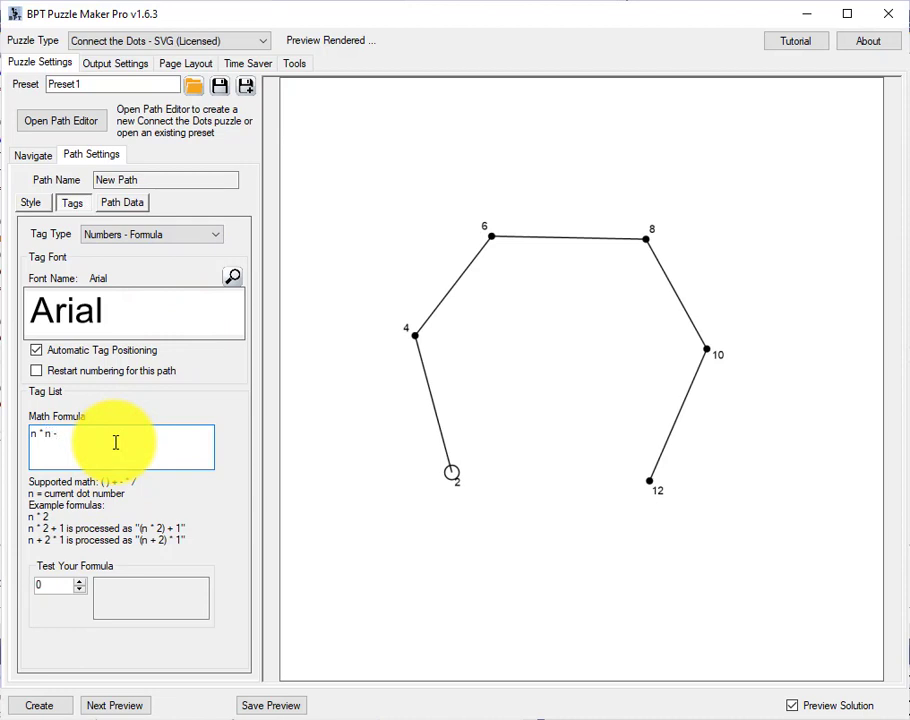
pyautogui.press('Tab')
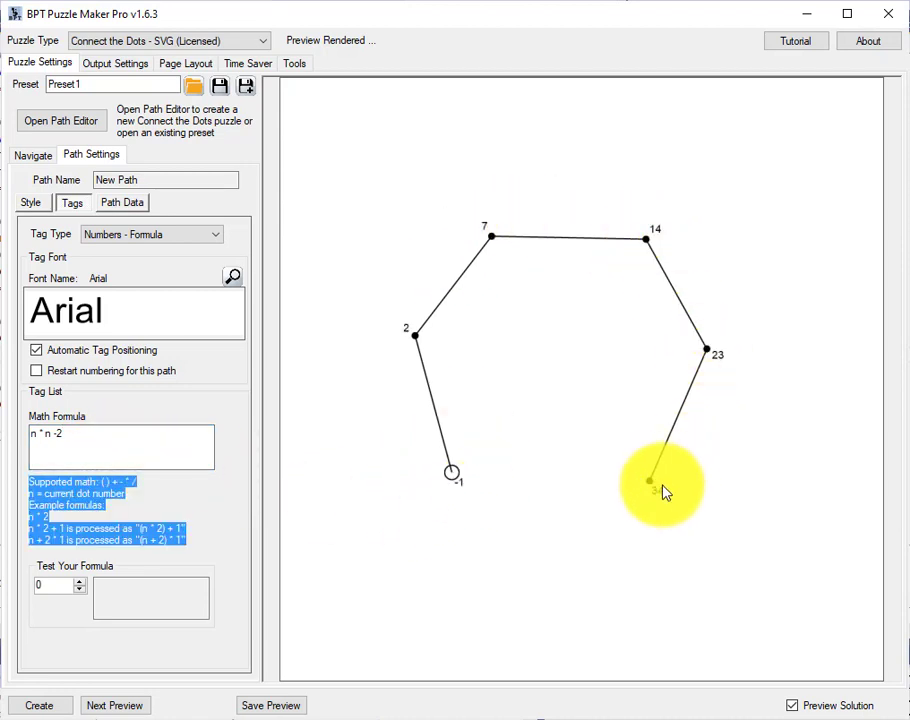
# - Set the tag type to Phrase and shorten the phrase to Home, removing Sweet Home
pyautogui.click(146, 240)
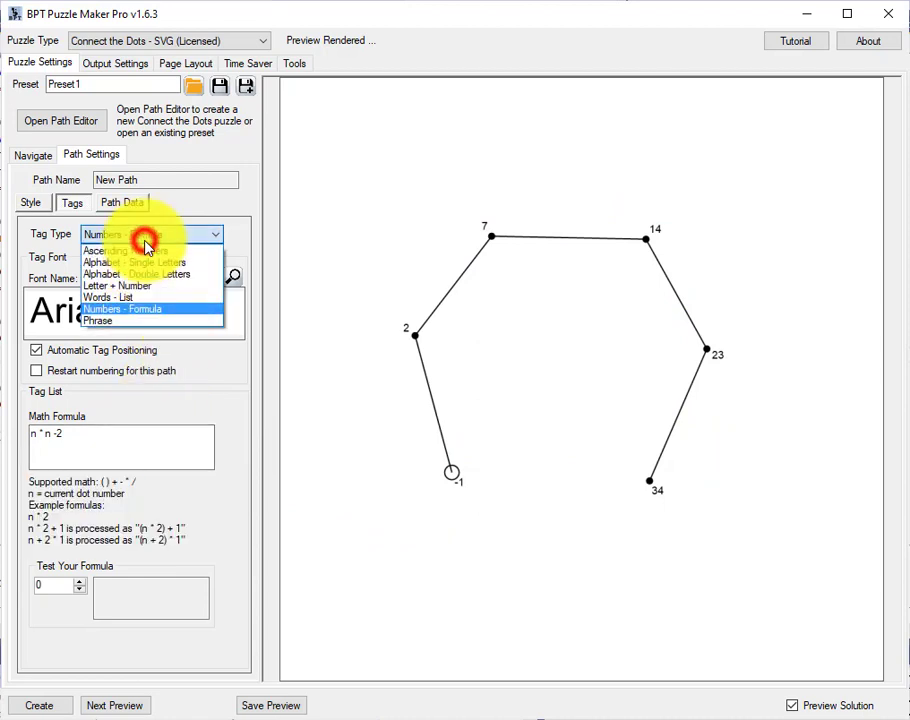
pyautogui.click(168, 319)
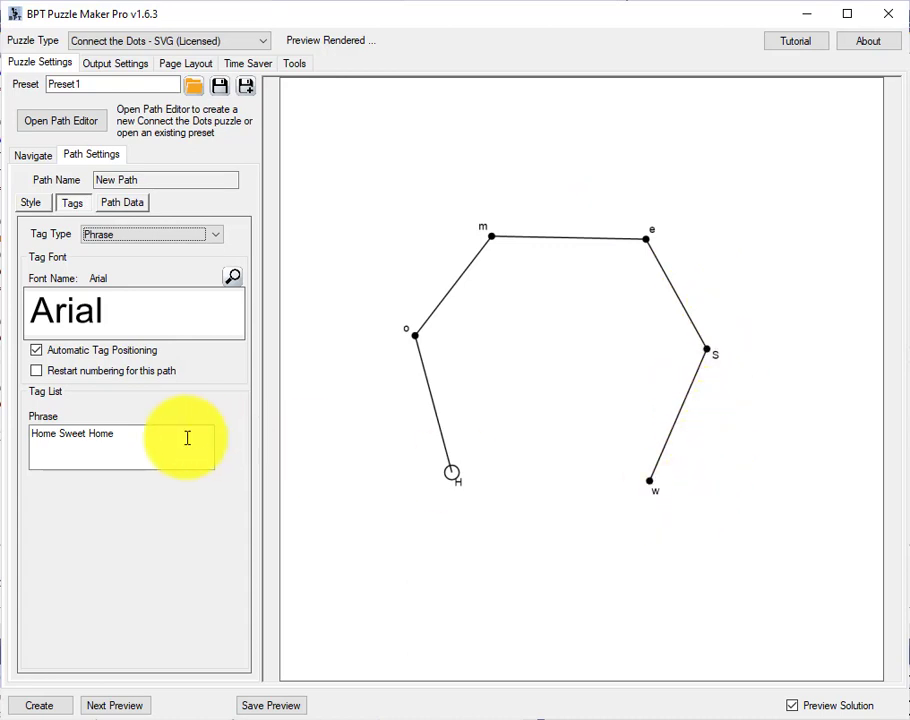
pyautogui.moveTo(59, 434); pyautogui.dragTo(187, 429)
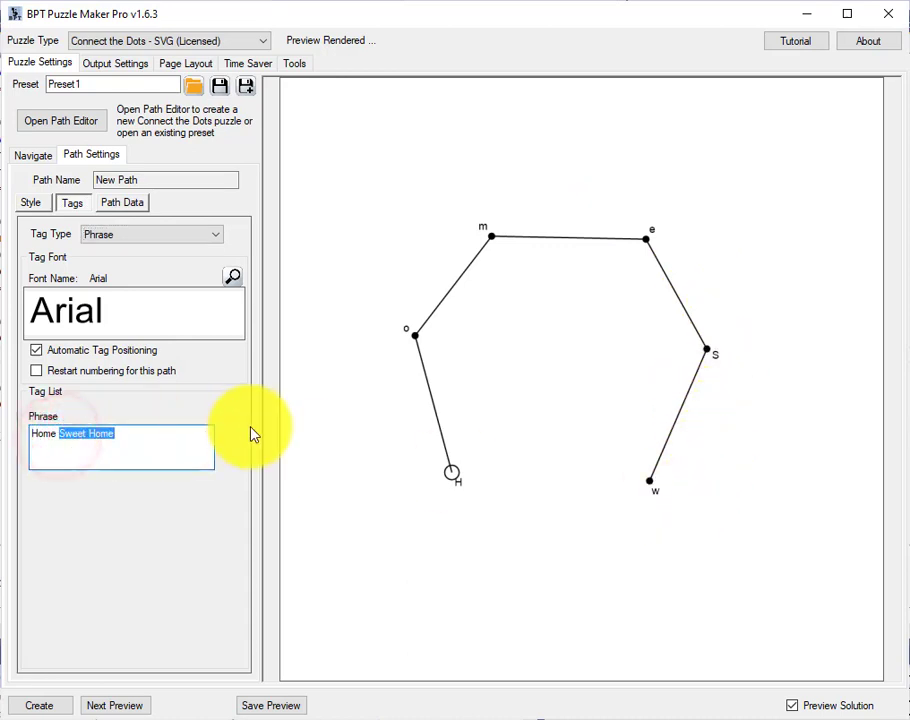
pyautogui.press('BackSpace')
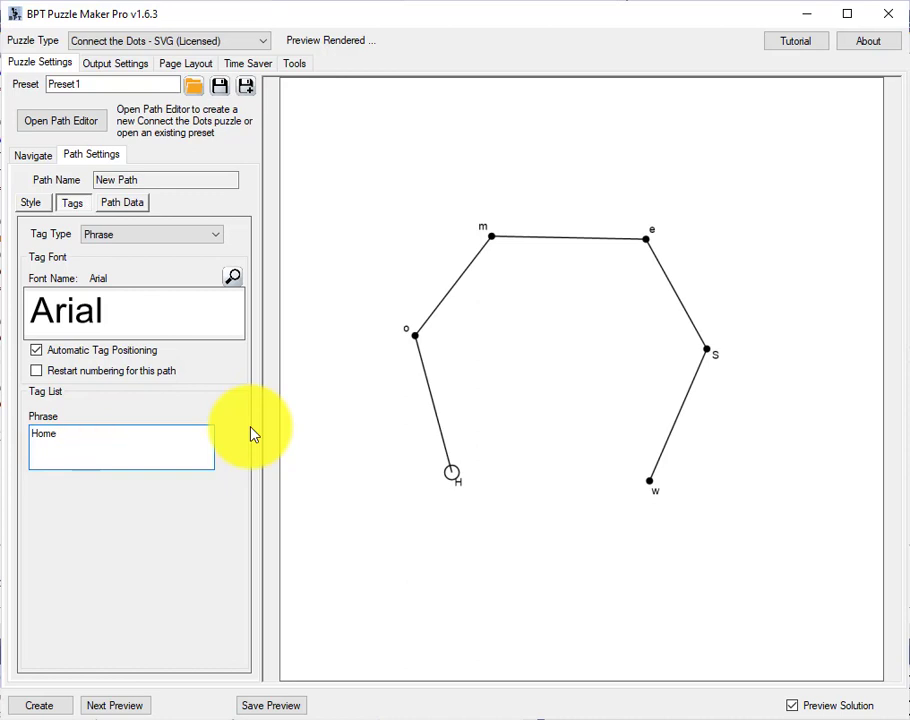
pyautogui.press('Tab')
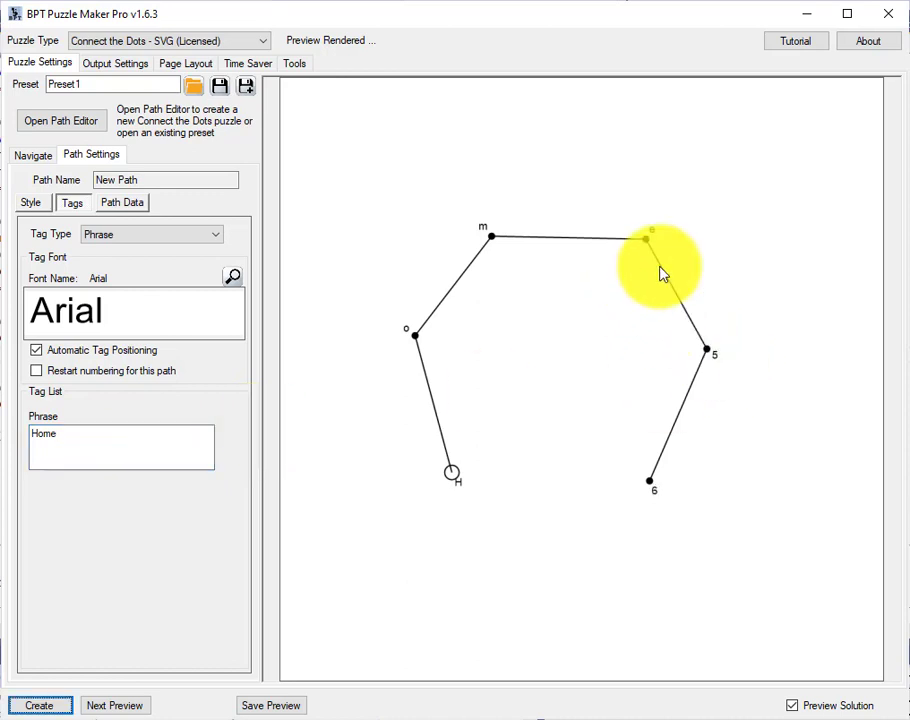